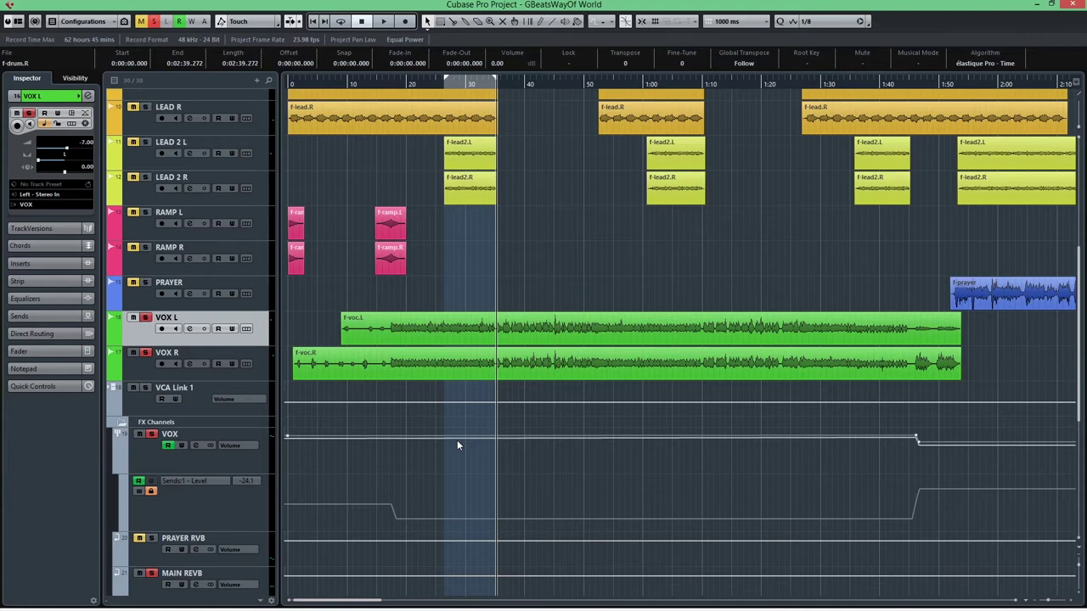
Record-enable the VOX L track
scroll(554, 272, "up", 6)
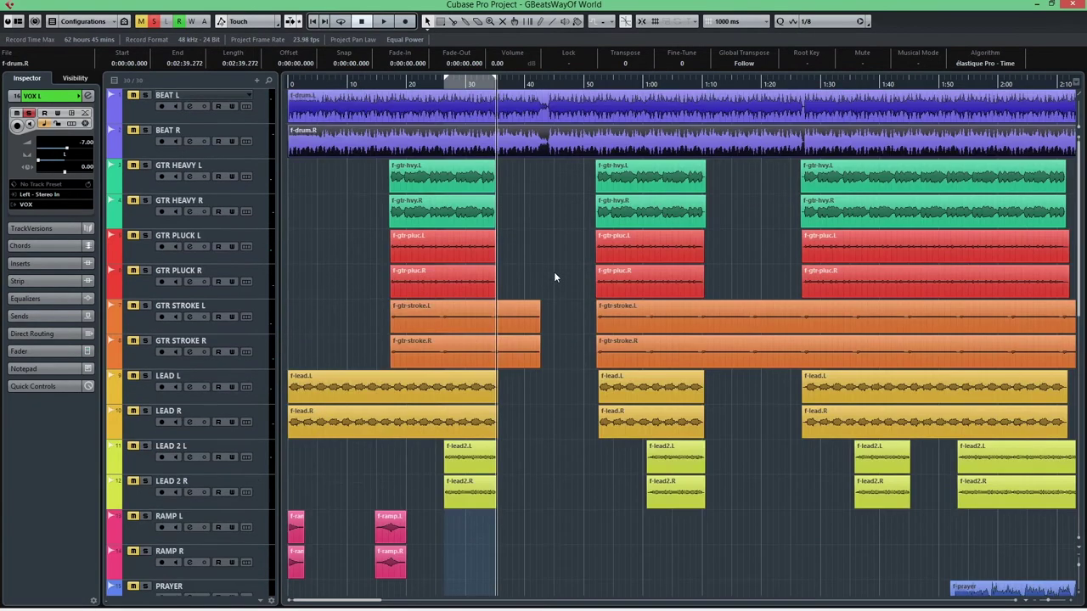
scroll(557, 285, "down", 4)
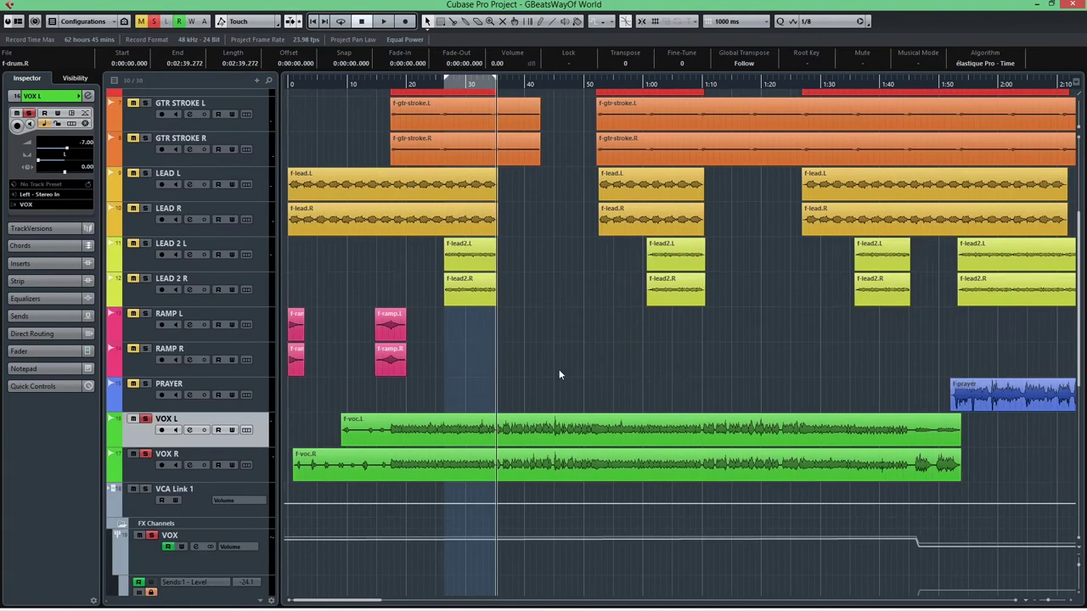
key("r")
Play the song briefly, stop it, and scroll the track list down to the FX Channels folder
key("space")
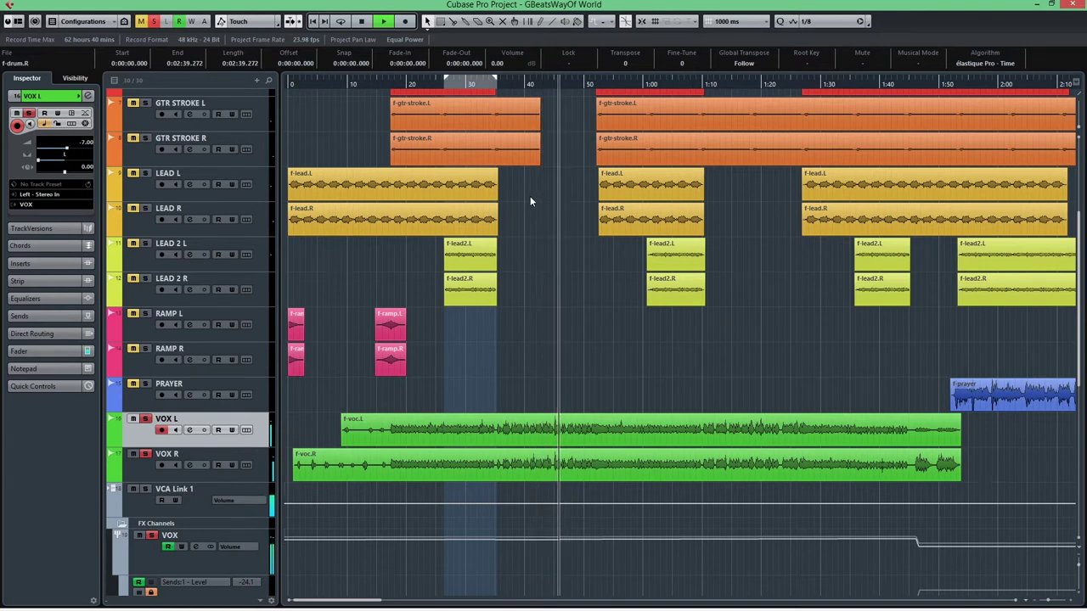
key("space")
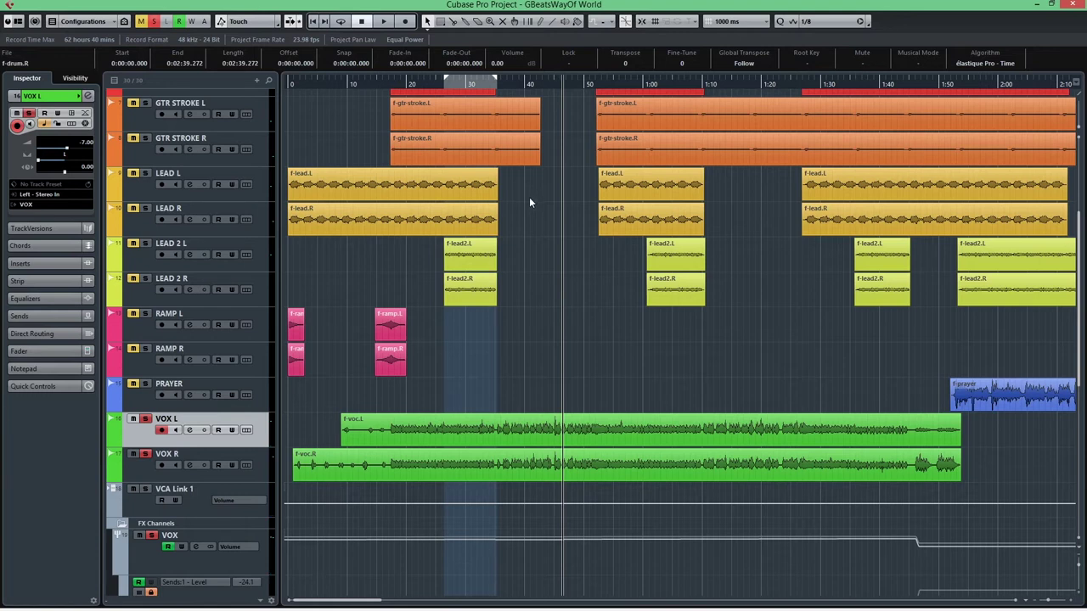
scroll(437, 345, "down", 3)
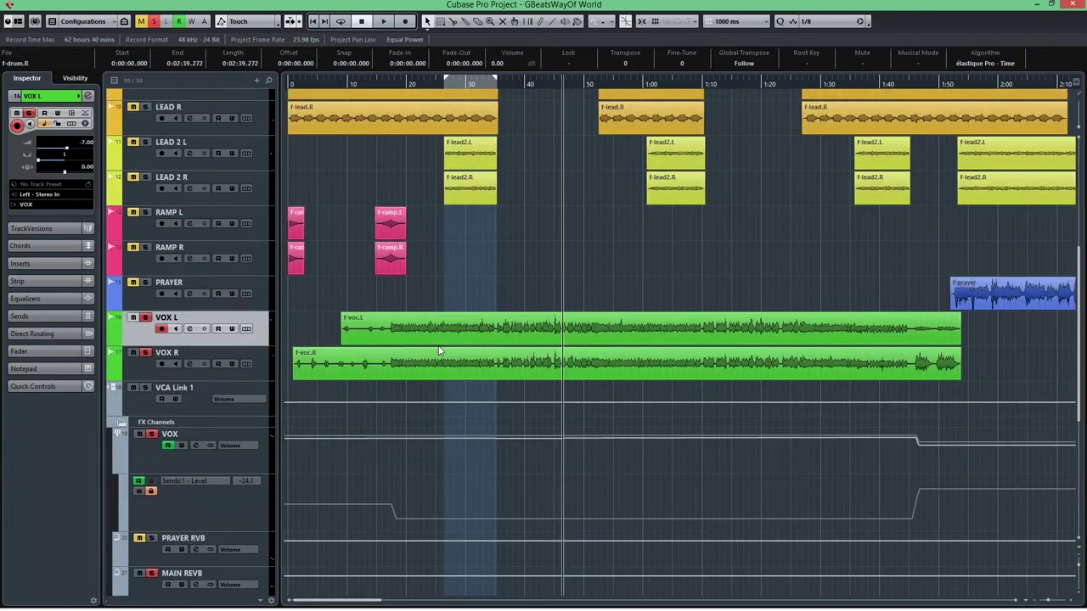
scroll(438, 350, "up", 3)
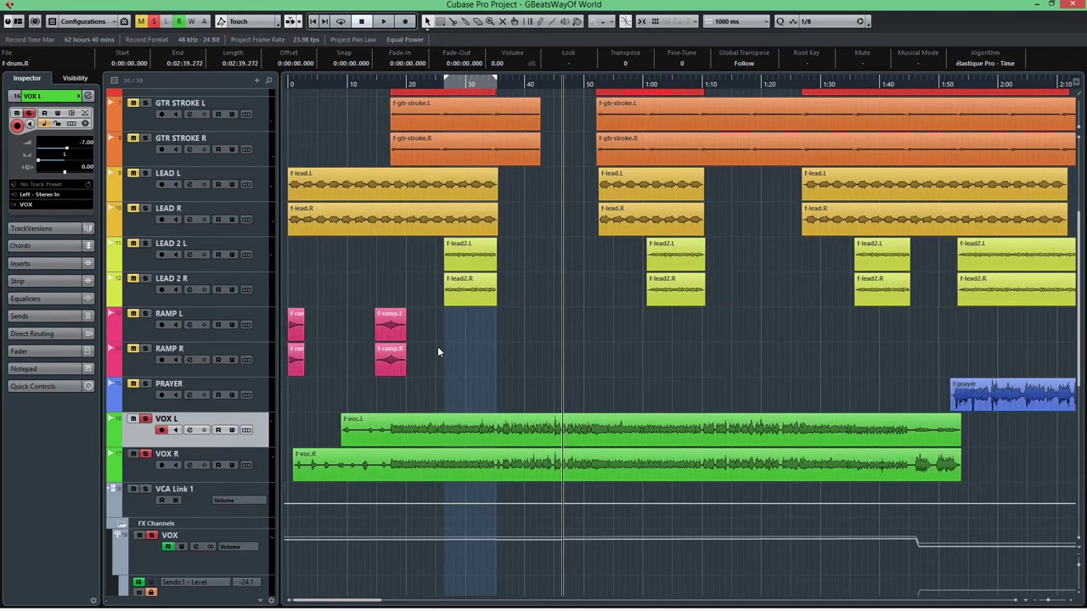
scroll(437, 345, "down", 3)
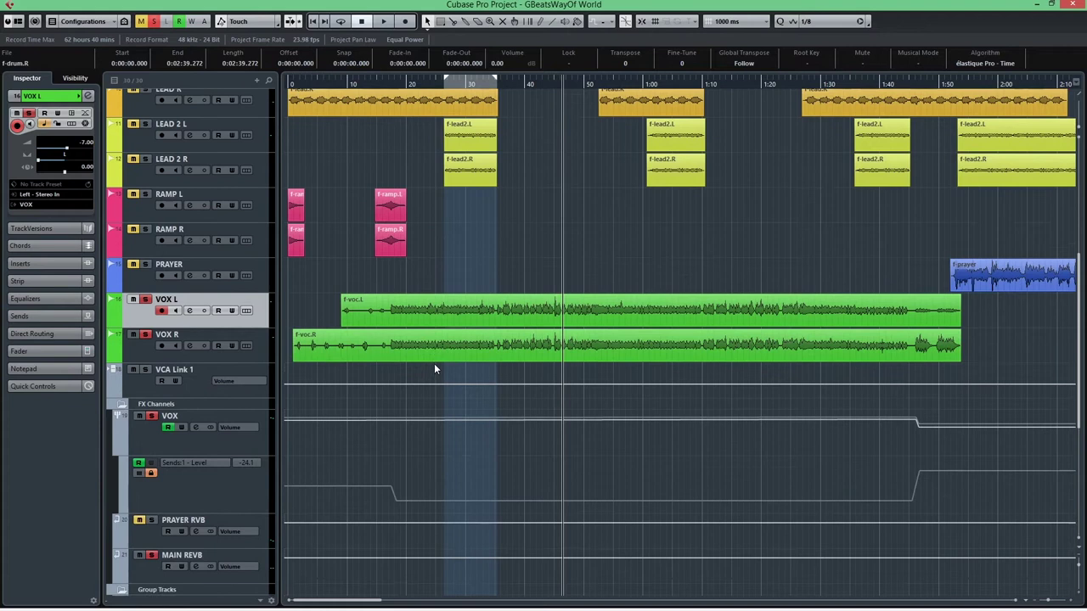
scroll(434, 365, "down", 3)
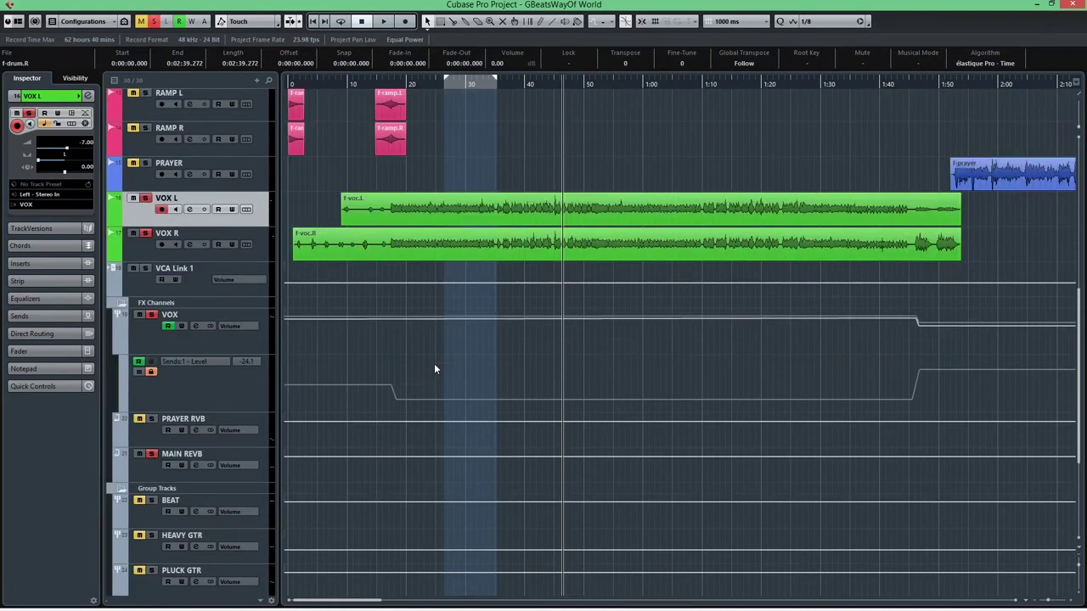
Open the VOX FX channel's Q10 insert, move its window aside, and select bands 1–3
left_click(158, 344)
left_click(16, 134)
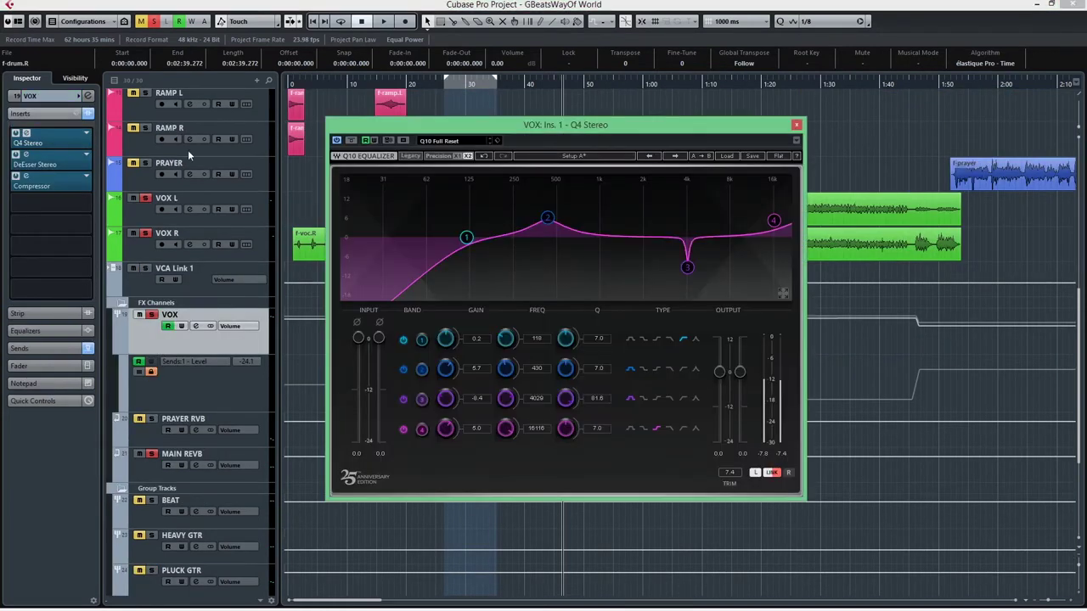
left_click_drag(500, 125, 567, 85)
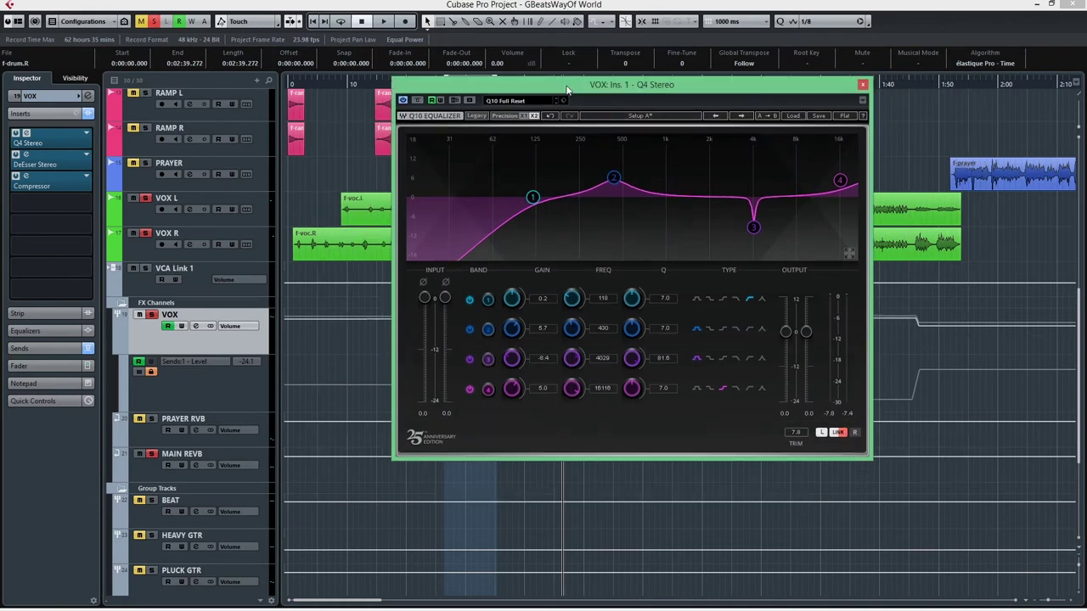
left_click(533, 202)
left_click(613, 177)
left_click(753, 227)
Nudge the band 4 high shelf to about 15212 Hz, keeping its 5.3 dB boost
left_click_drag(840, 180, 833, 179)
left_click_drag(832, 180, 836, 180)
left_click(532, 198)
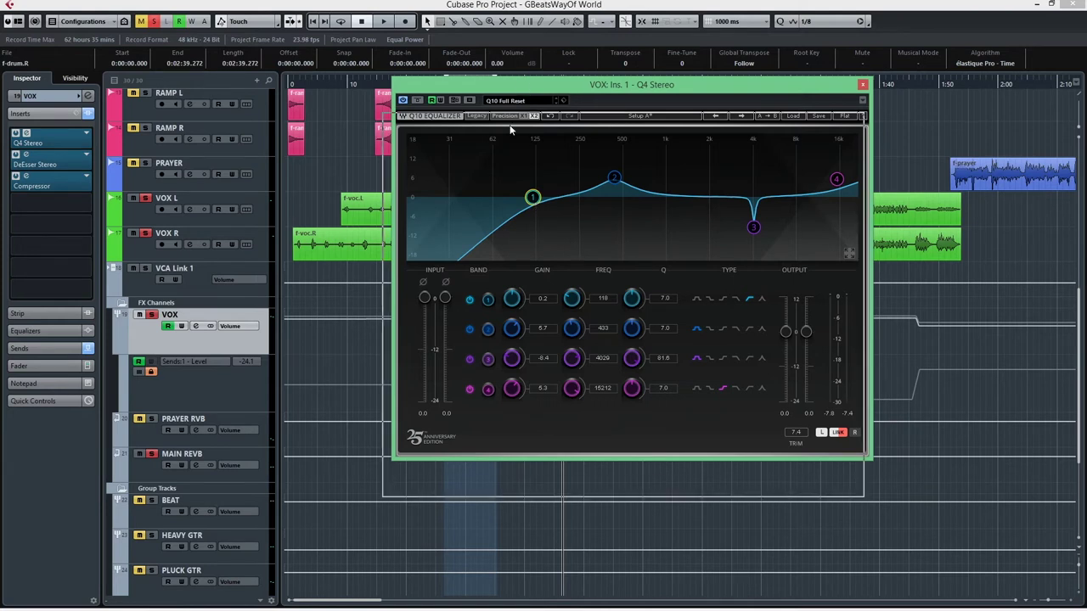
Move the EQ window left, play the vocals, and sweep the low cut to 163 Hz
left_click_drag(592, 481, 219, 22)
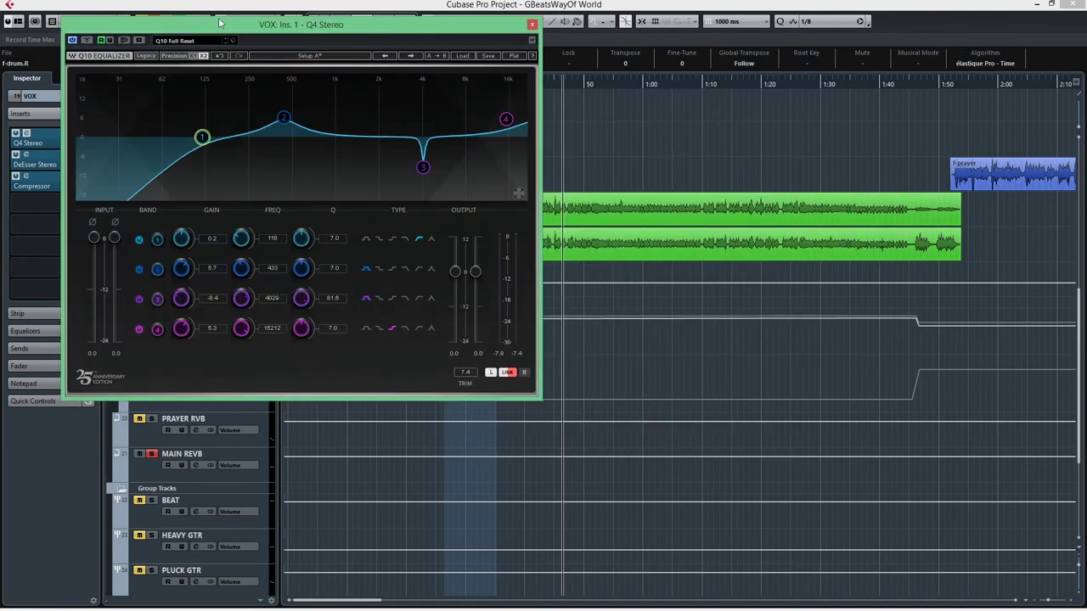
left_click(550, 83)
key("space")
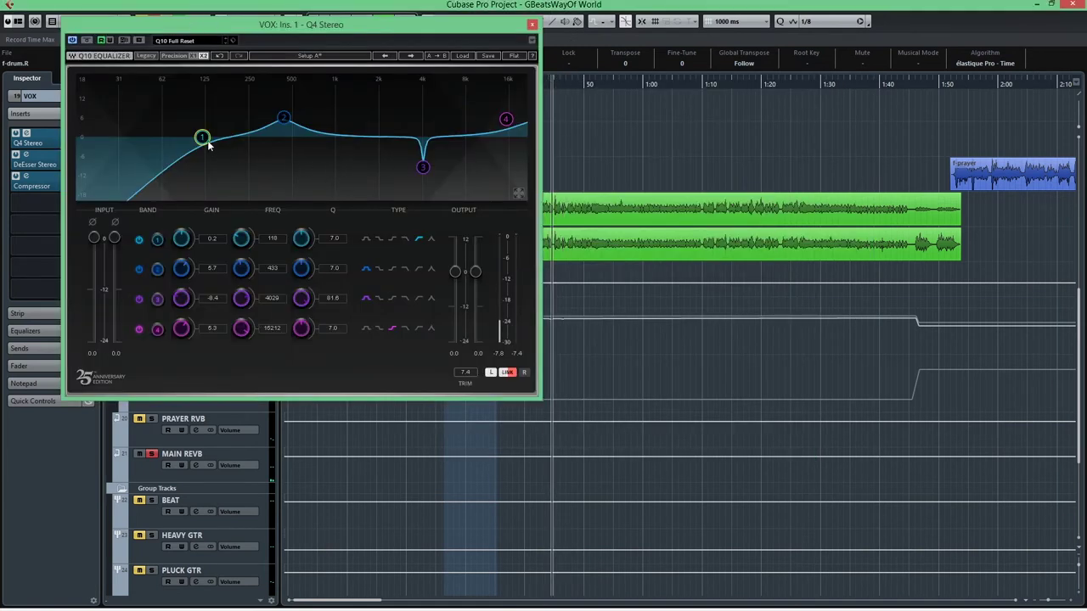
mouse_move(202, 137)
left_mouse_down()
mouse_move(321, 137)
mouse_move(203, 136)
mouse_move(222, 137)
left_mouse_up()
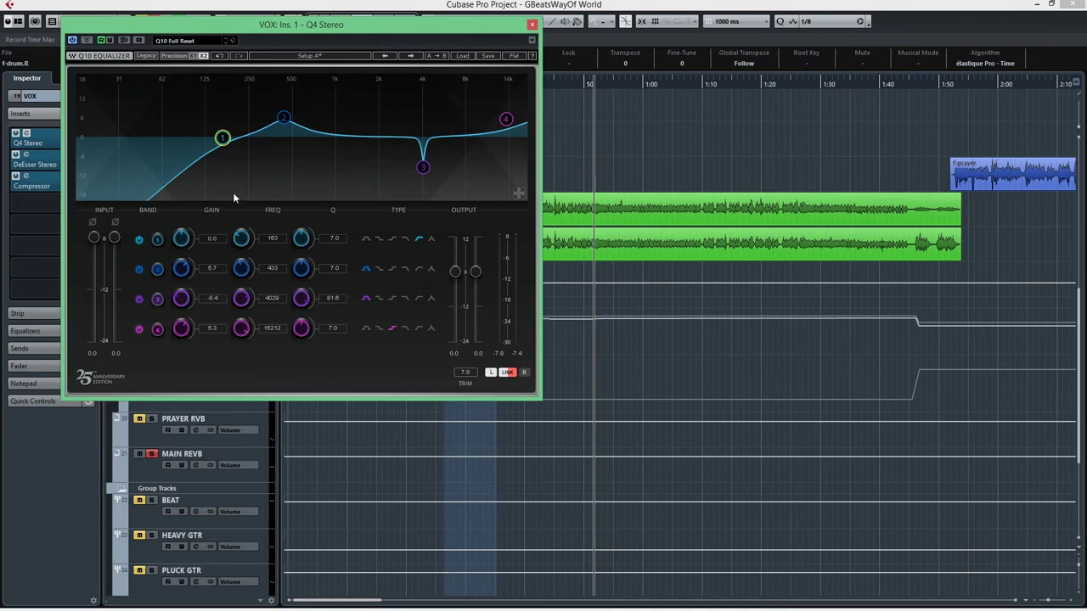
left_click(284, 119)
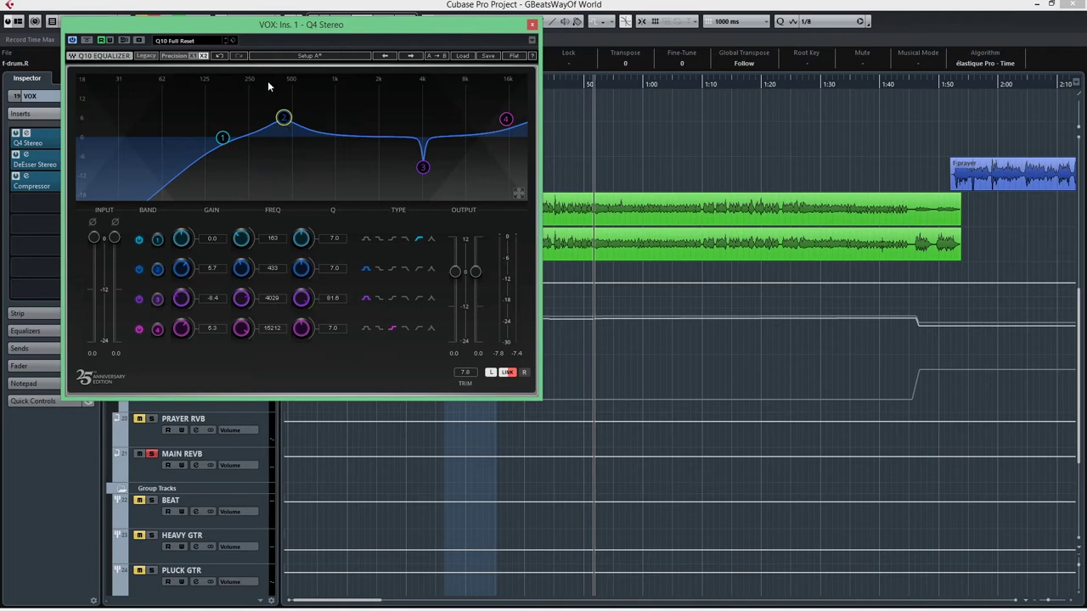
left_click(139, 269)
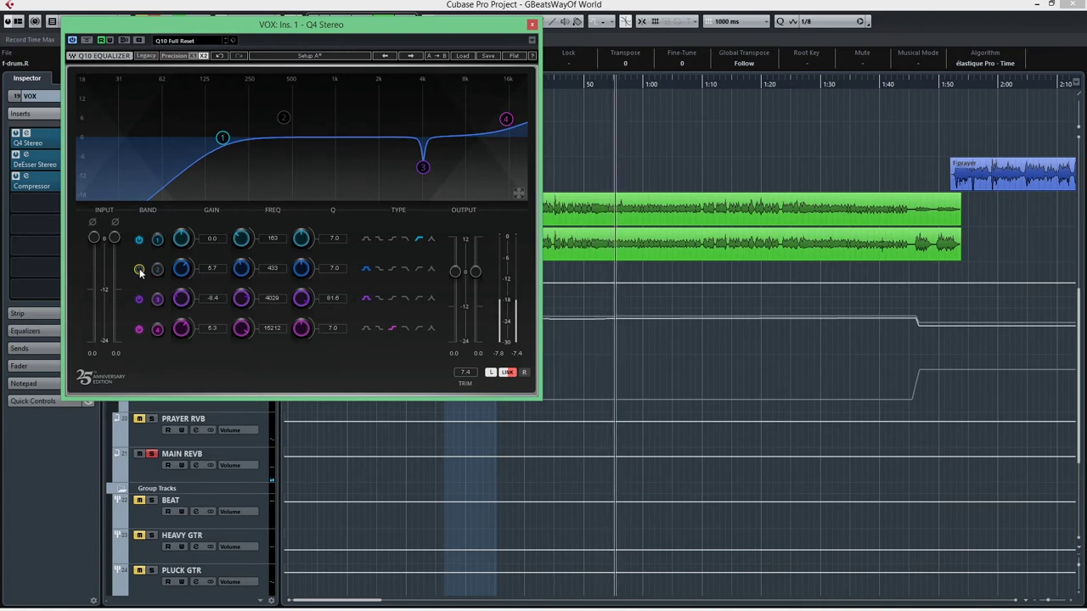
left_click(139, 269)
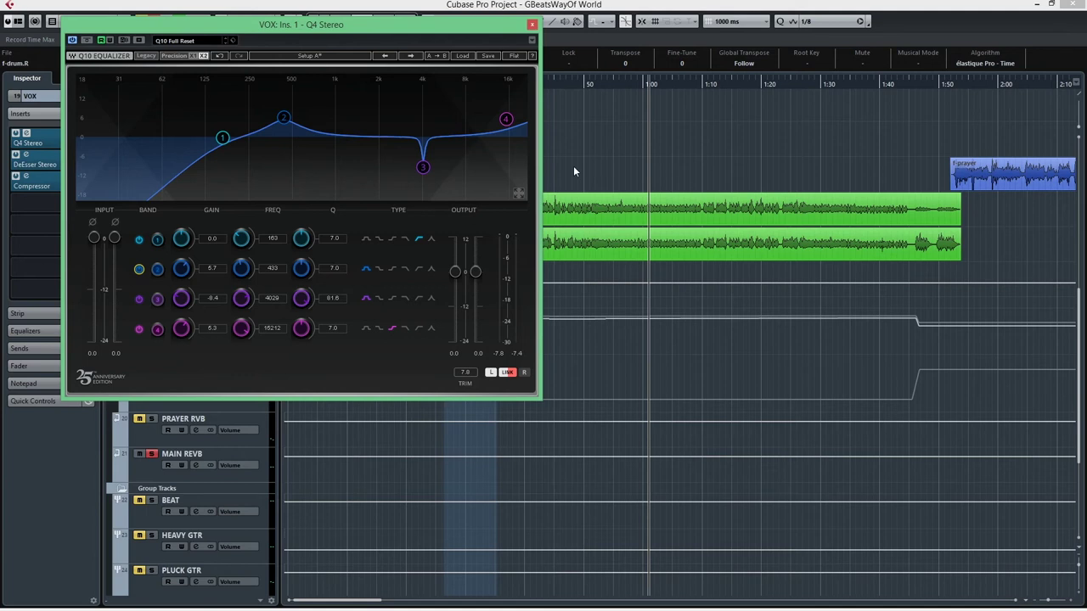
left_click(423, 168)
Shape the band 4 high shelf into a gentle +4.1 dB boost near 15885 Hz
left_click_drag(506, 120, 477, 129)
left_click_drag(422, 167, 424, 168)
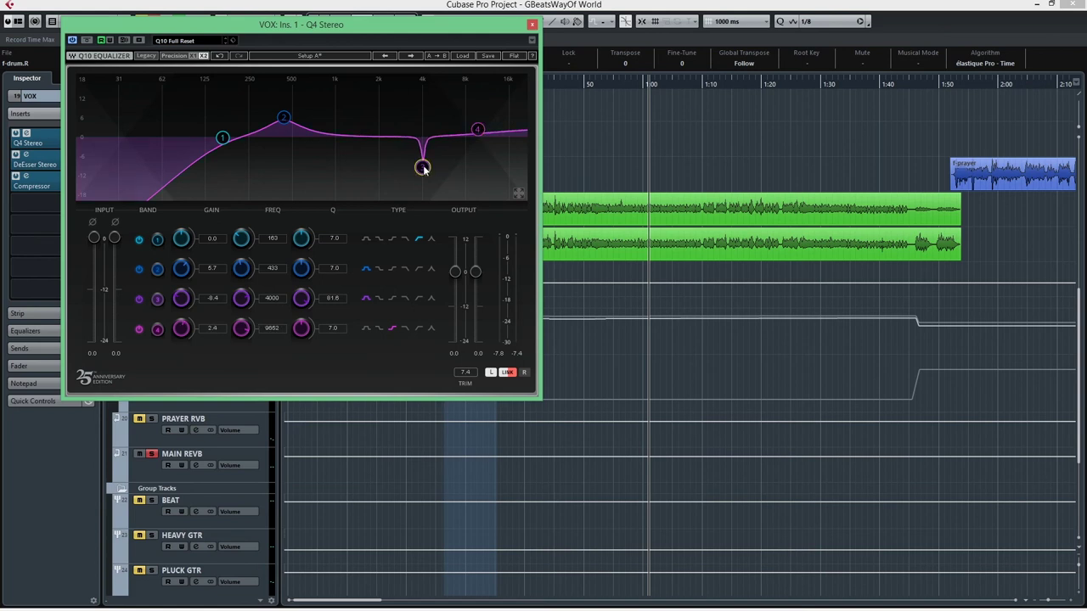
left_click_drag(477, 129, 503, 122)
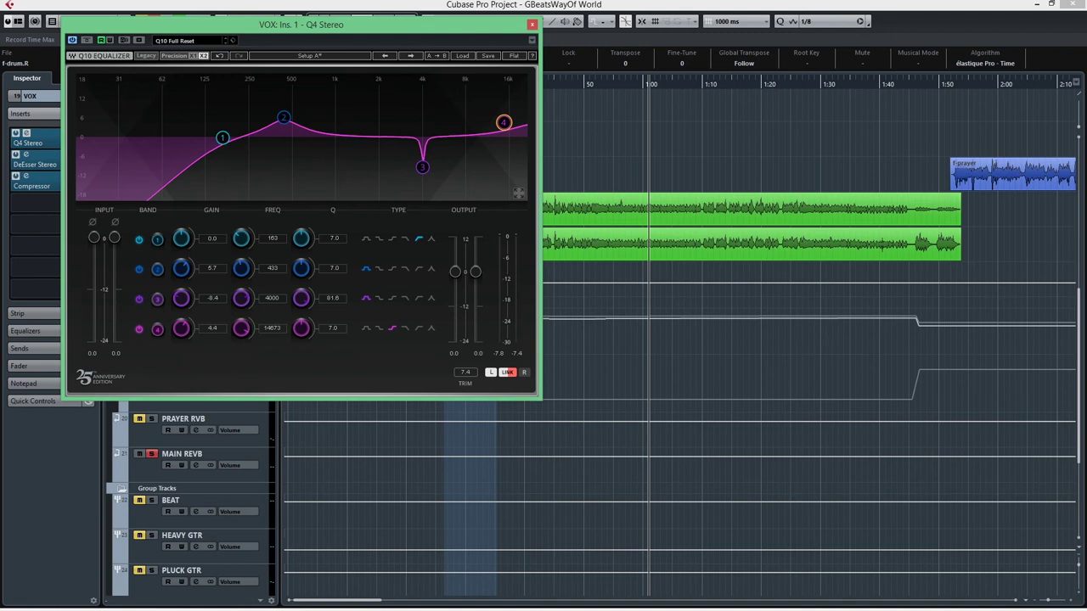
left_click(423, 167)
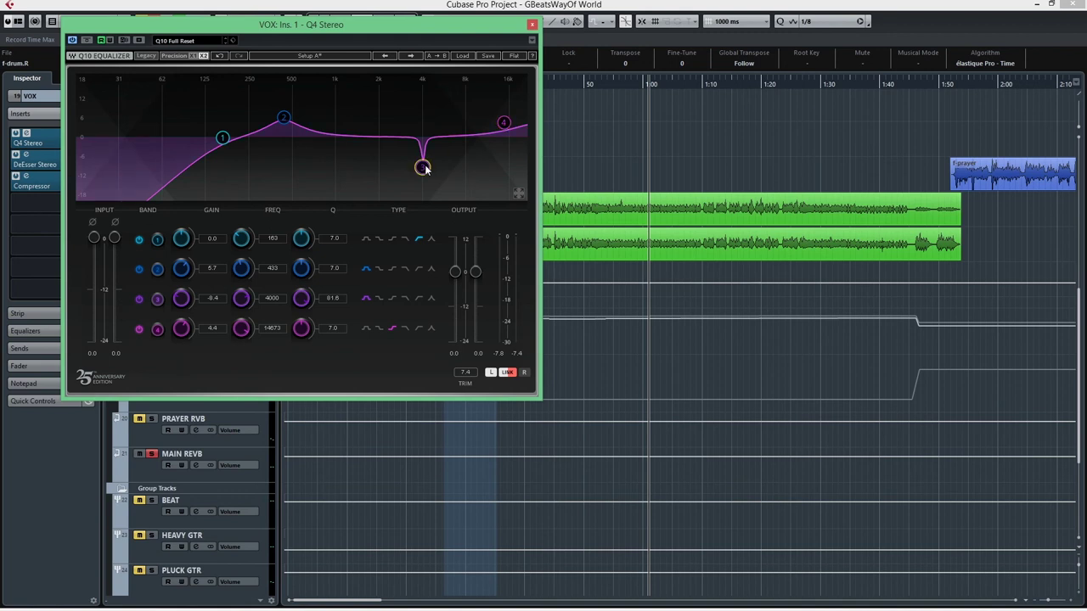
left_click(507, 124)
mouse_move(503, 122)
left_mouse_down()
mouse_move(472, 78)
mouse_move(513, 117)
mouse_move(507, 123)
left_mouse_up()
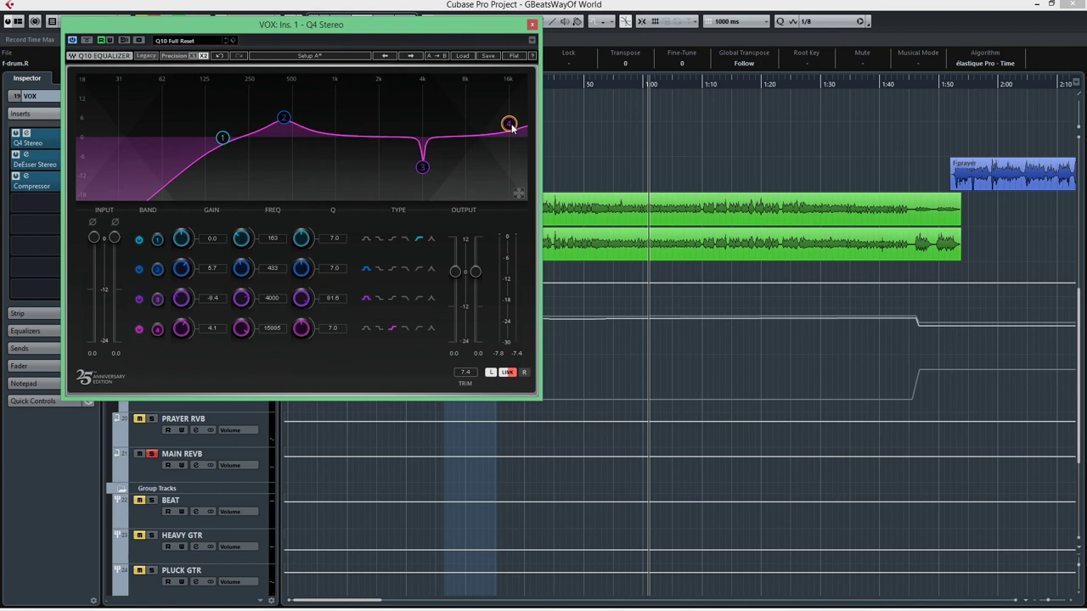
Play the vocal passage and raise the high shelf to +5.4 dB at 16952 Hz
left_click(553, 85)
key("space")
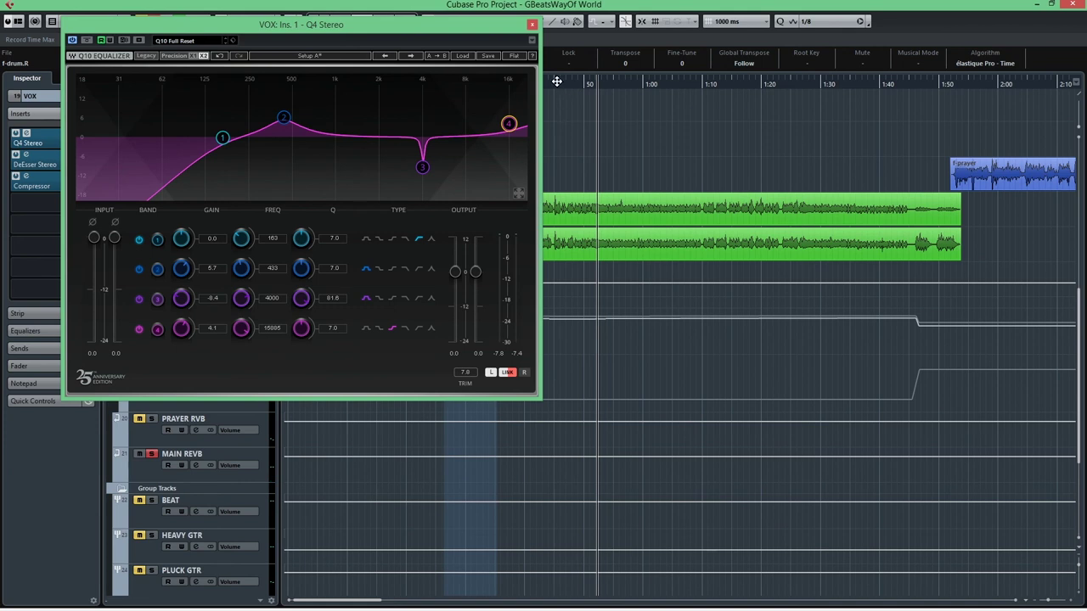
left_click(555, 80)
mouse_move(508, 124)
left_mouse_down()
mouse_move(512, 107)
mouse_move(486, 76)
mouse_move(507, 80)
mouse_move(474, 78)
mouse_move(519, 110)
mouse_move(511, 118)
left_mouse_up()
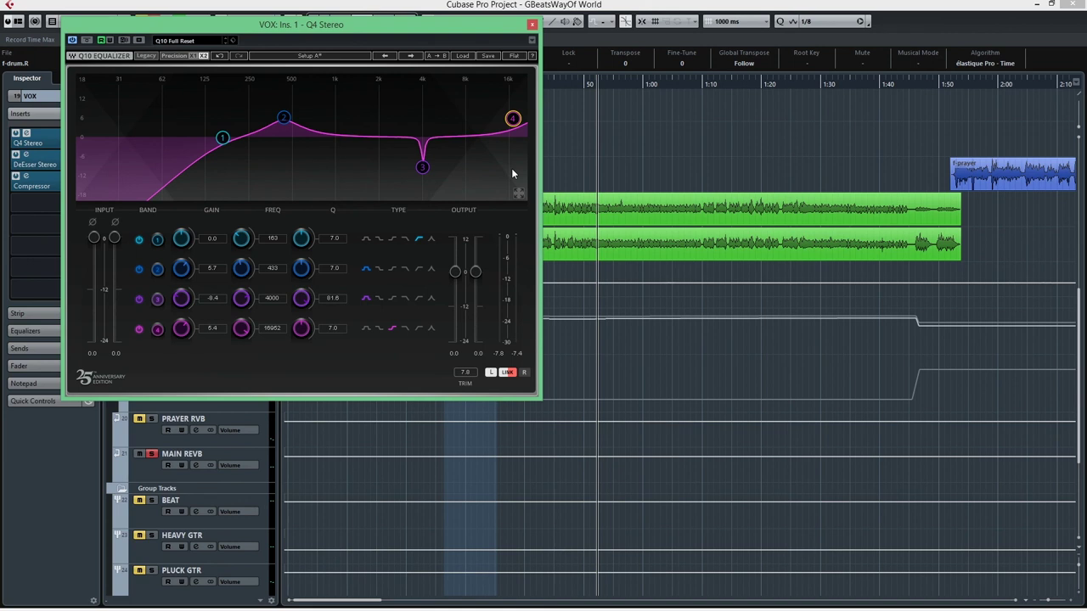
Drag the Q10 window right and down into the project view, clear of the track list
left_click_drag(494, 36, 682, 132)
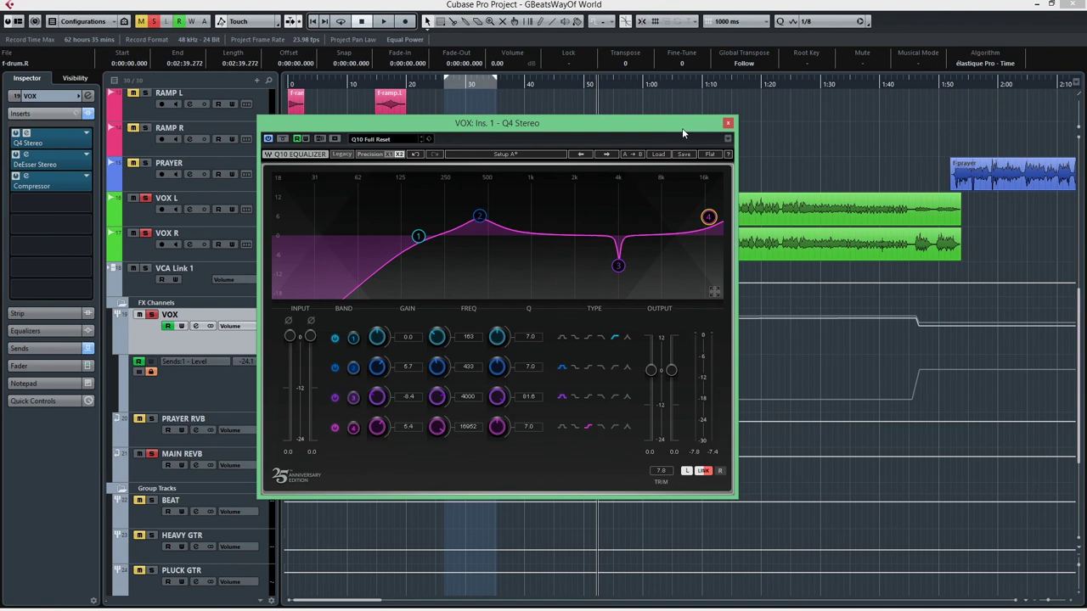